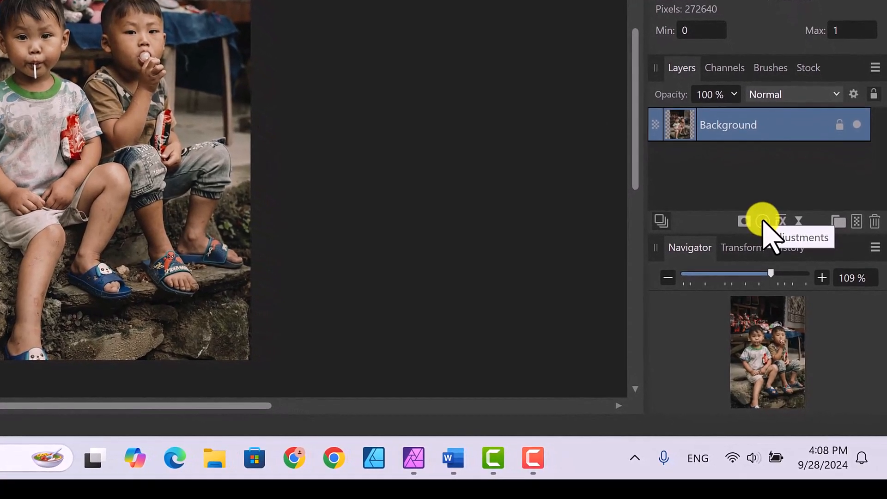
Add a Black and White adjustment layer above the Background photo, keeping the default colour values
left_click(762, 222)
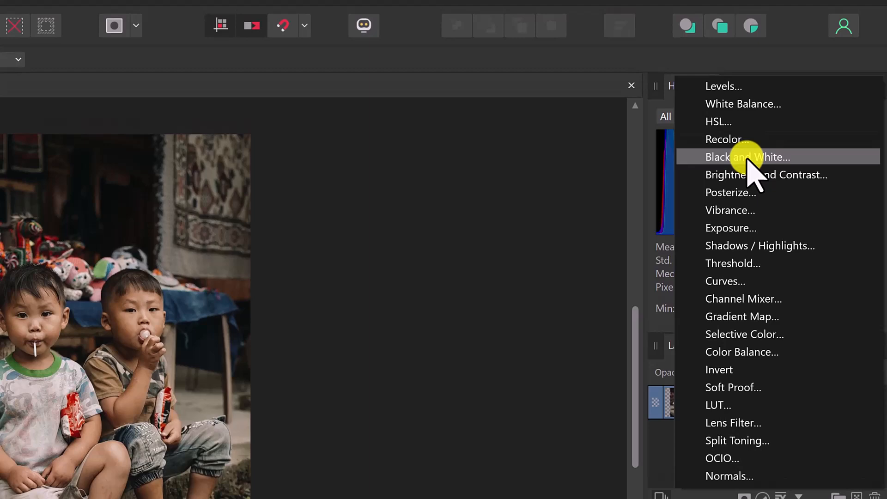
left_click(748, 157)
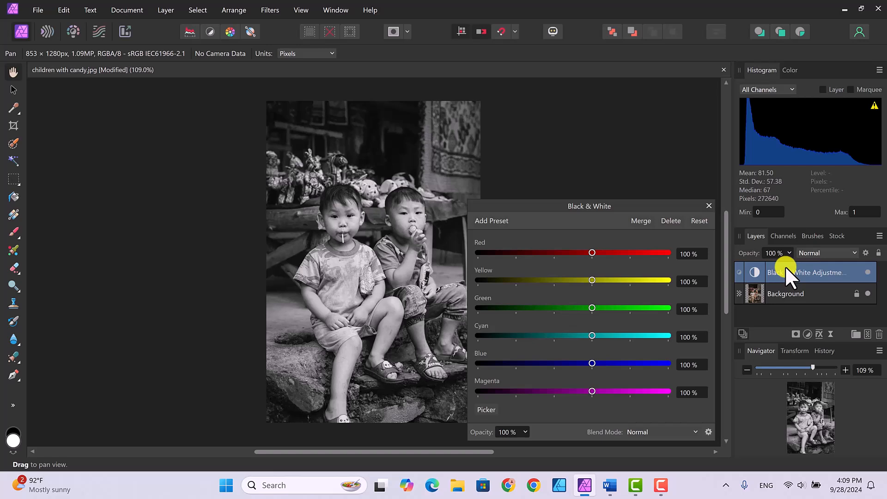
left_click(710, 204)
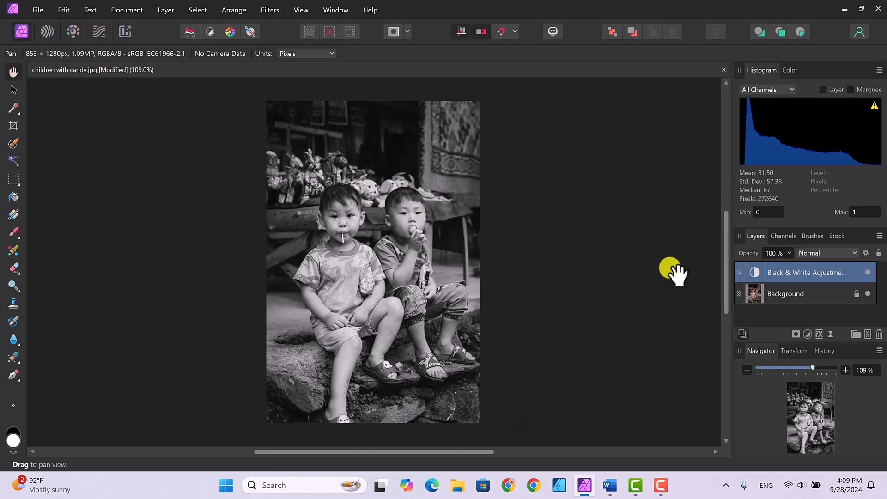
Duplicate the Black & White adjustment layer and hide the lower of the two copies
right_click(788, 271)
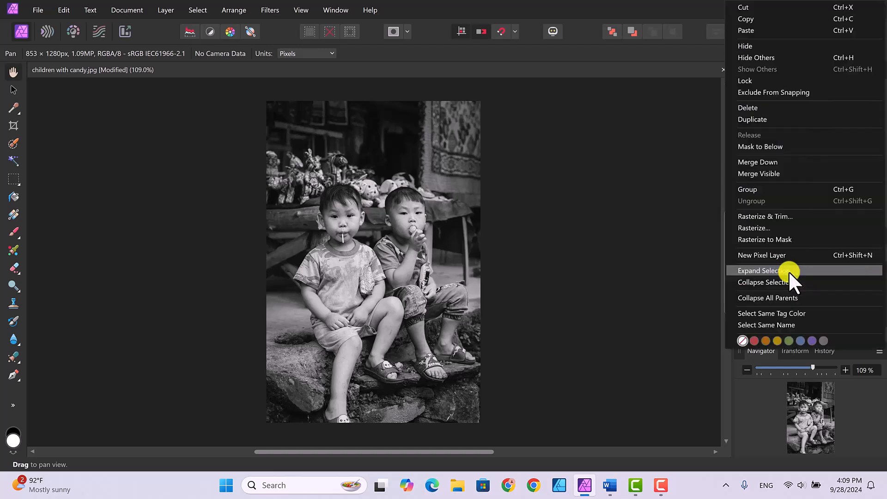
left_click(761, 118)
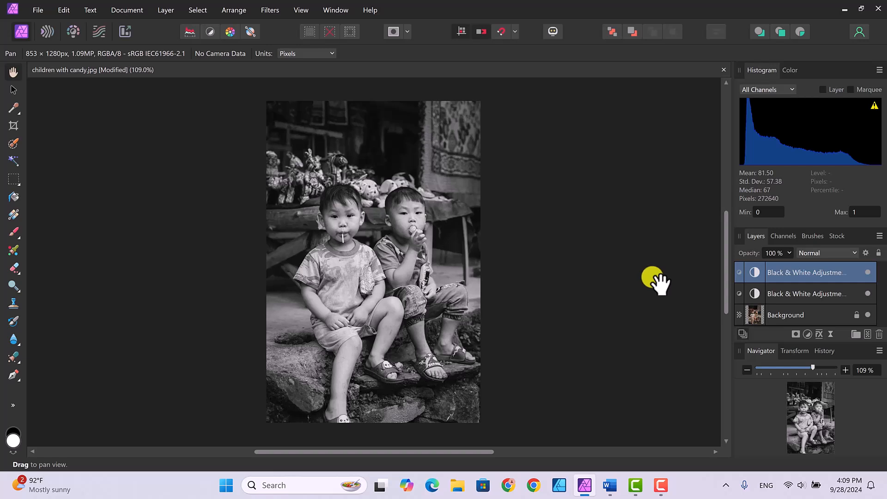
left_click(868, 294)
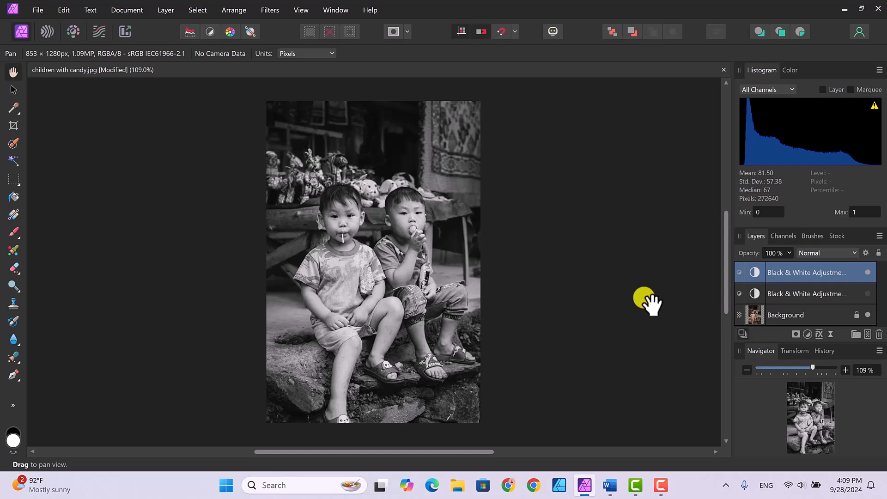
In the upper Black & White adjustment, set Red to 50%, Yellow to 40% and Green to -25%
double_click(755, 272)
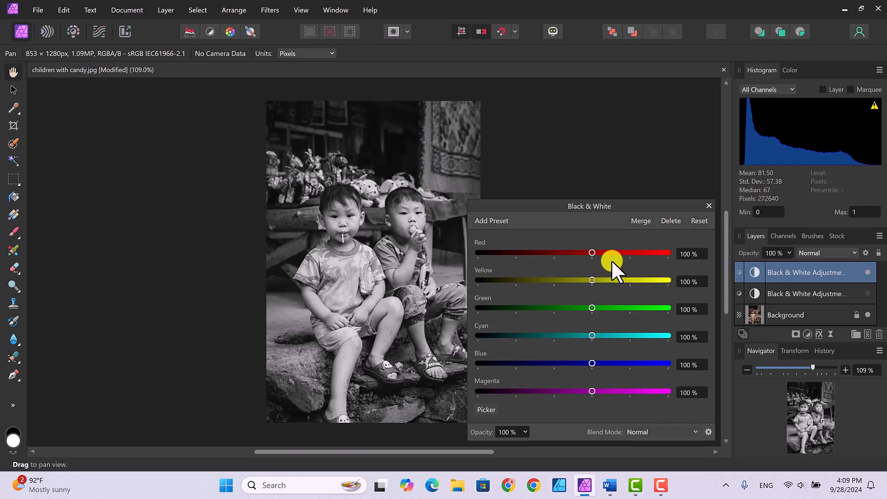
left_click_drag(593, 252, 592, 280)
type("50")
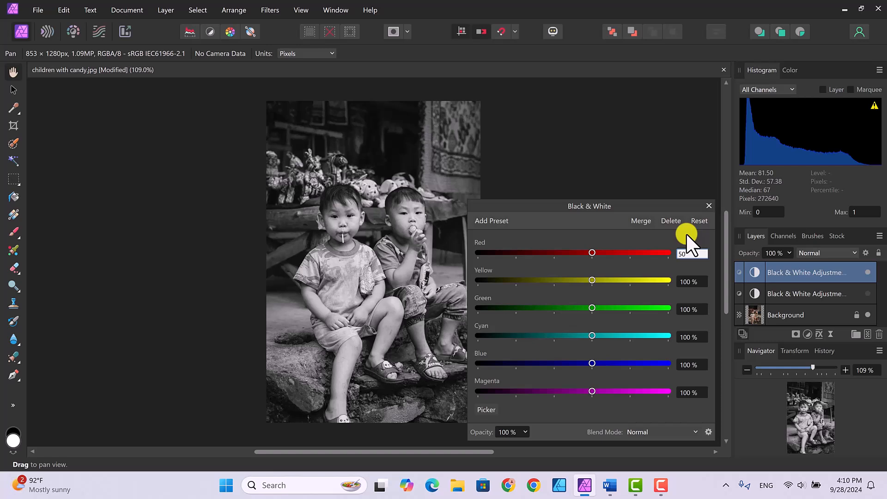
key("Return")
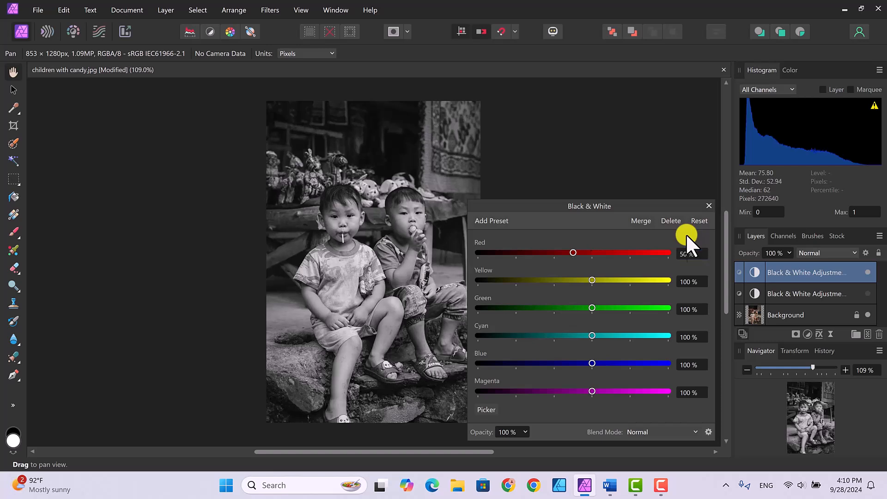
left_click(692, 281)
type("40")
key("Return")
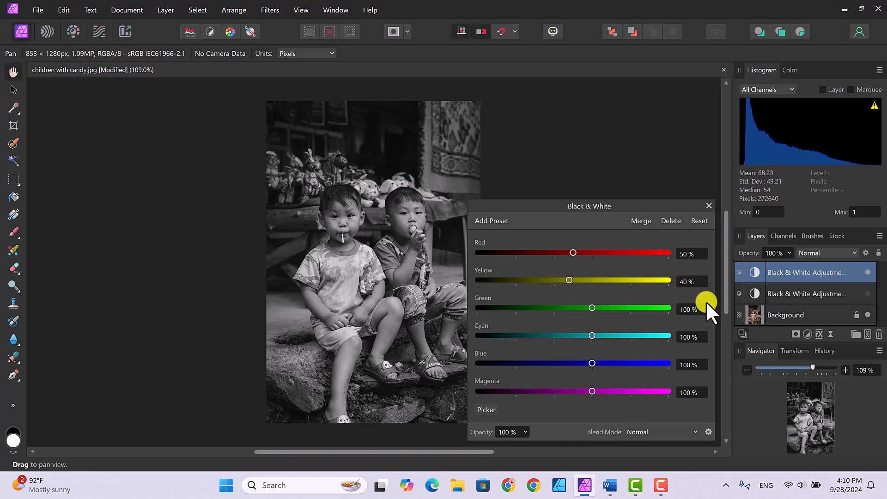
left_click(698, 306)
key("Return")
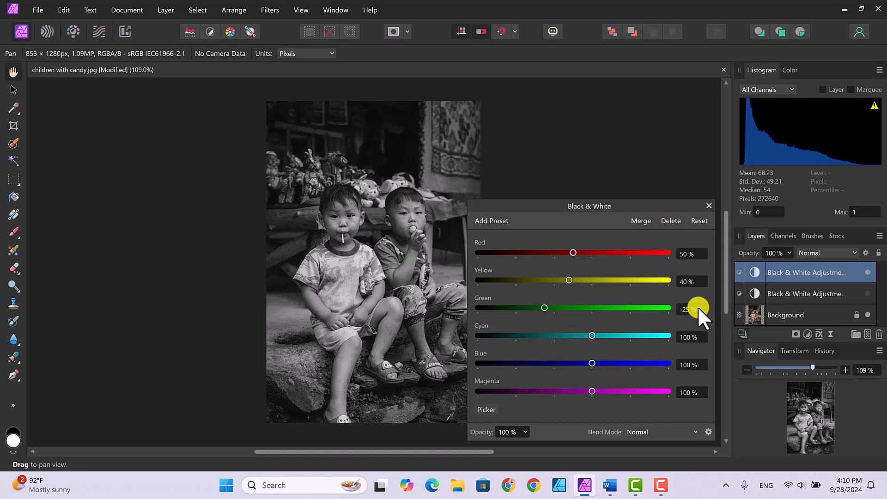
Set Cyan to -60%, Blue to 190% and Magenta to 170% in the Black & White adjustment, and close its settings
left_click(687, 334)
type("-60")
key("Return")
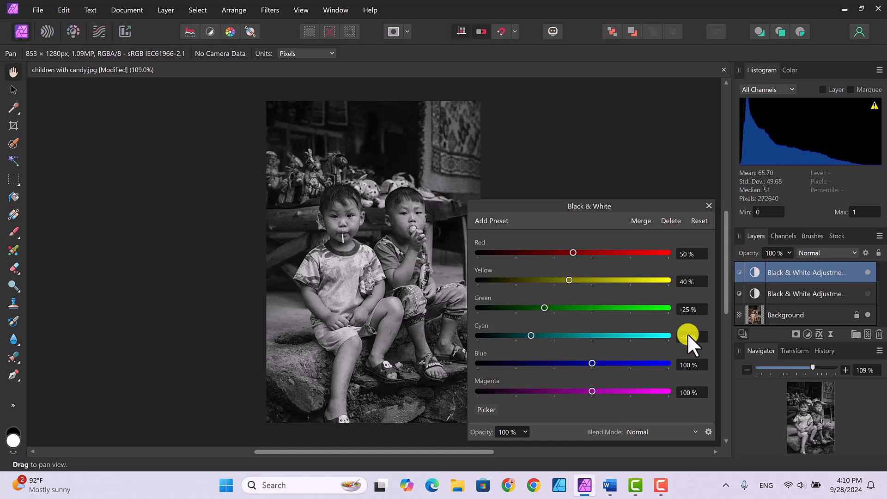
left_click(687, 364)
type("190")
key("Return")
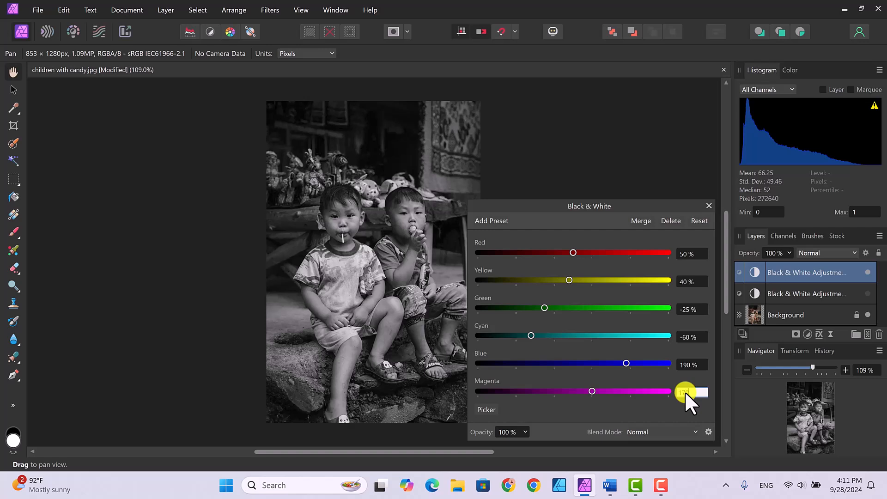
key("Return")
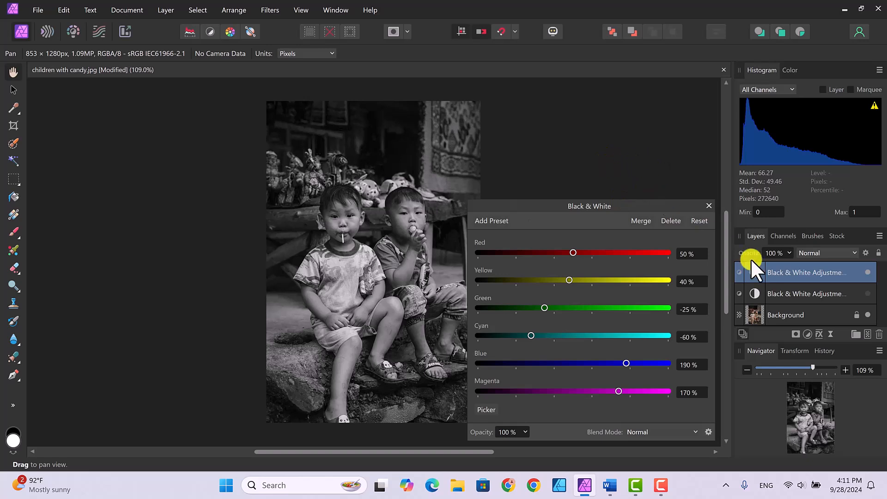
left_click_drag(794, 291, 859, 293)
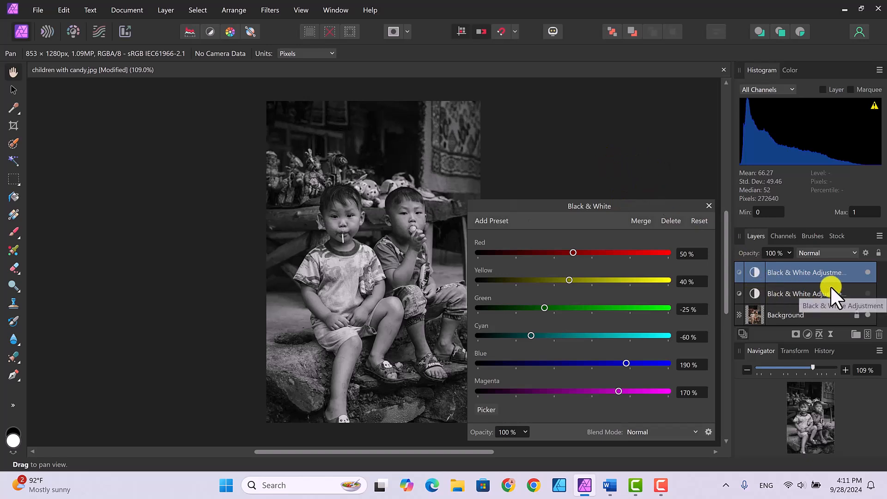
left_click(710, 206)
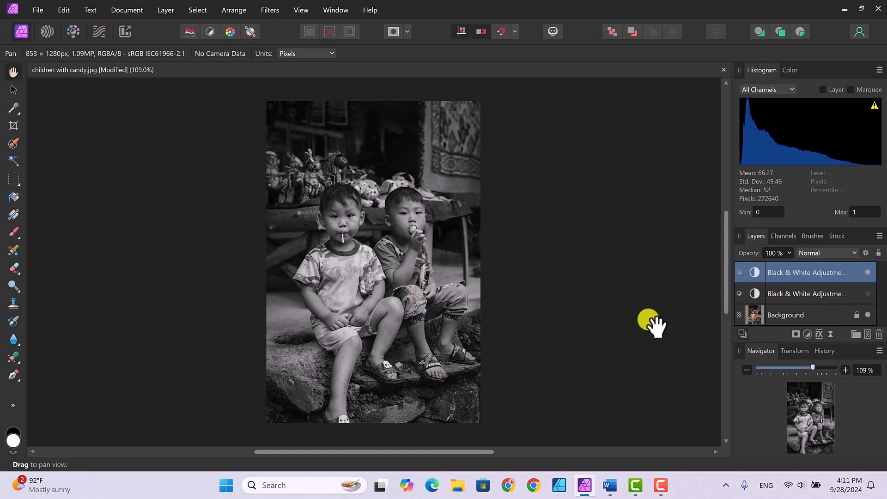
Compare the default and customised Black & White adjustments with each other and the colour photo by toggling layer visibility
left_click(867, 294)
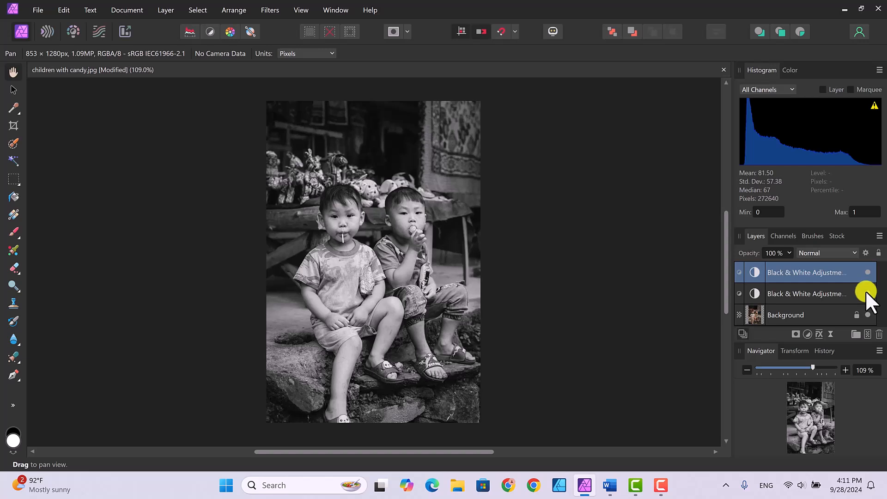
left_click(867, 293)
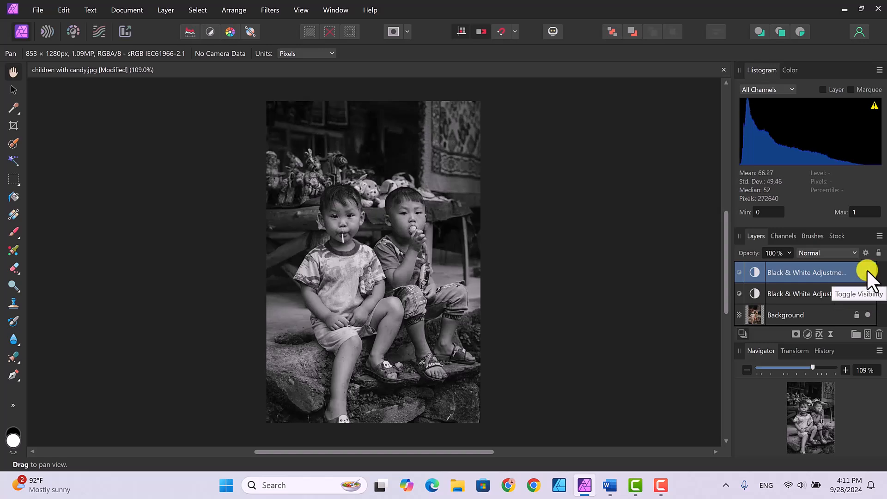
left_click(867, 272)
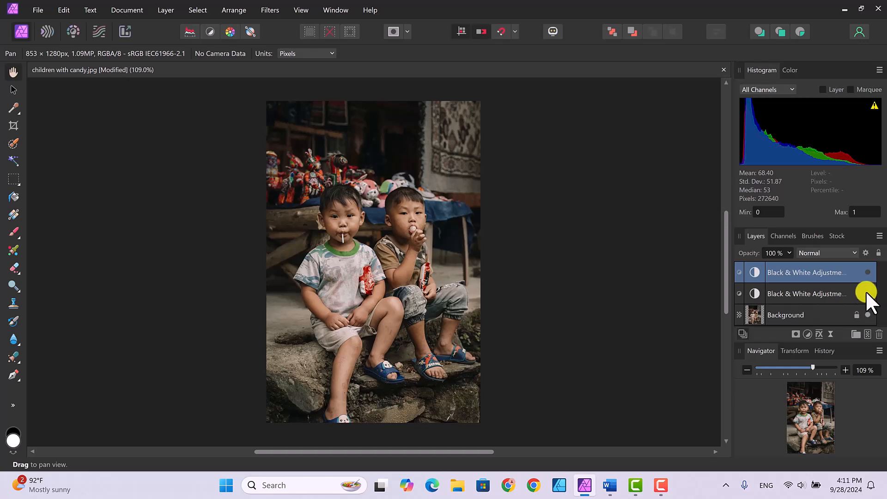
left_click(867, 294)
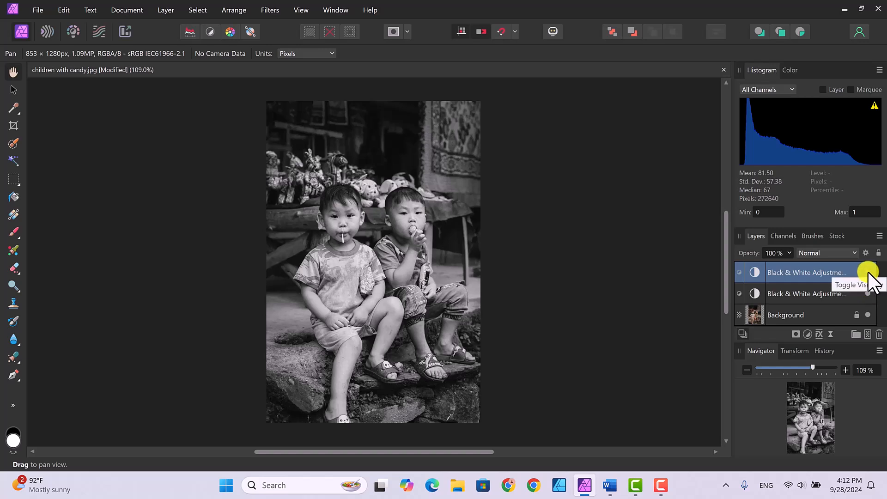
left_click(867, 294)
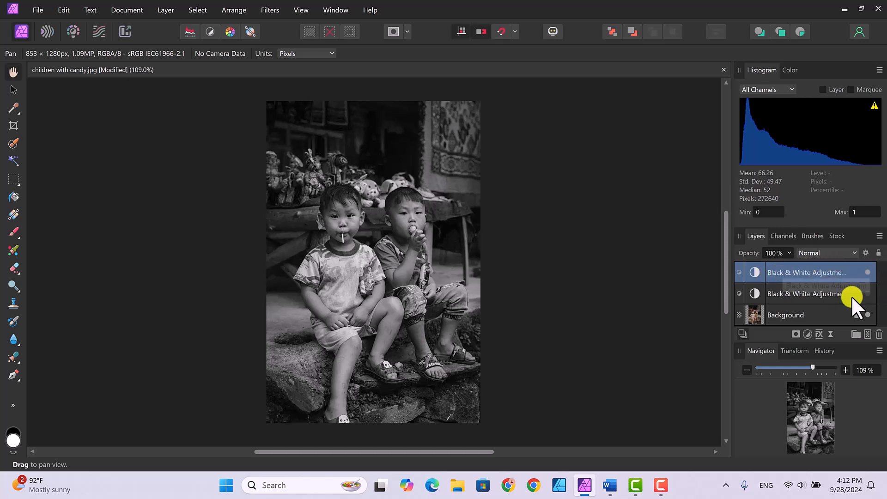
left_click(869, 294)
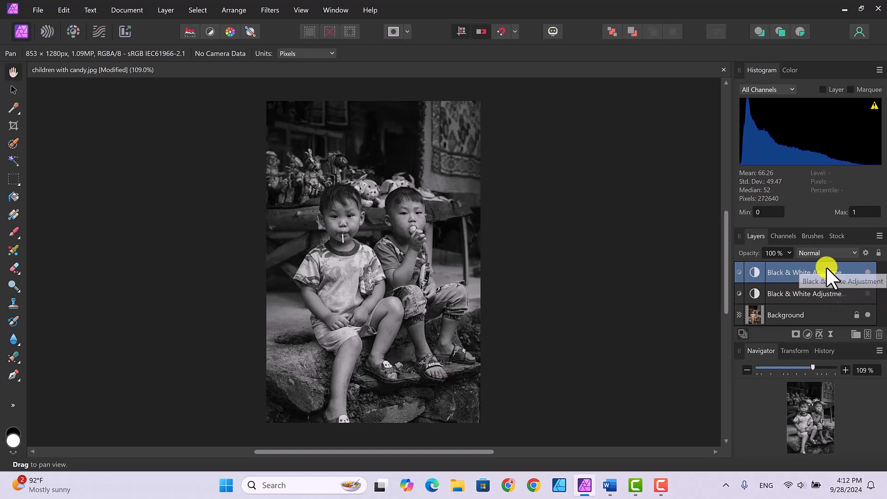
left_click(867, 294)
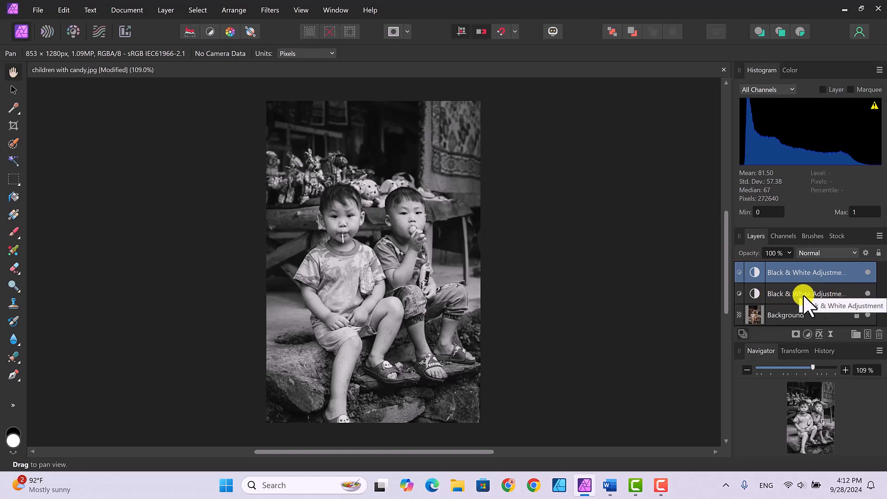
Hide both Black & White adjustment layers to bring back the colour photo
left_click(869, 293)
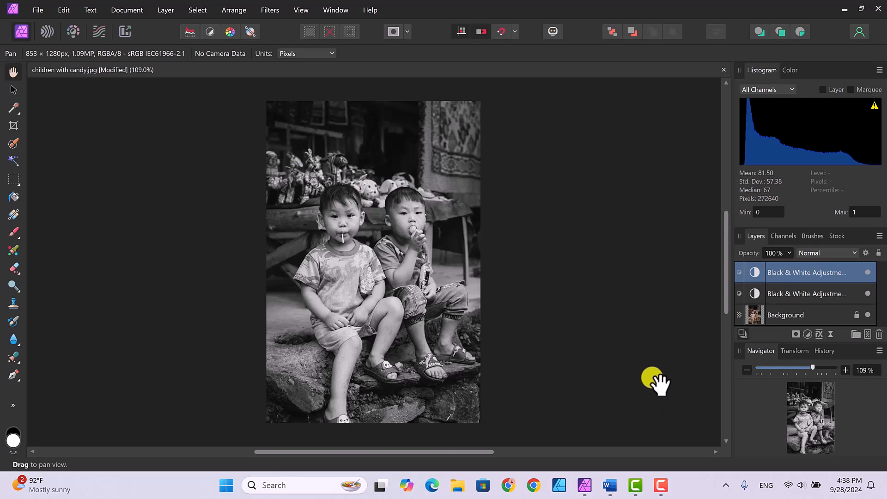
left_click(869, 272)
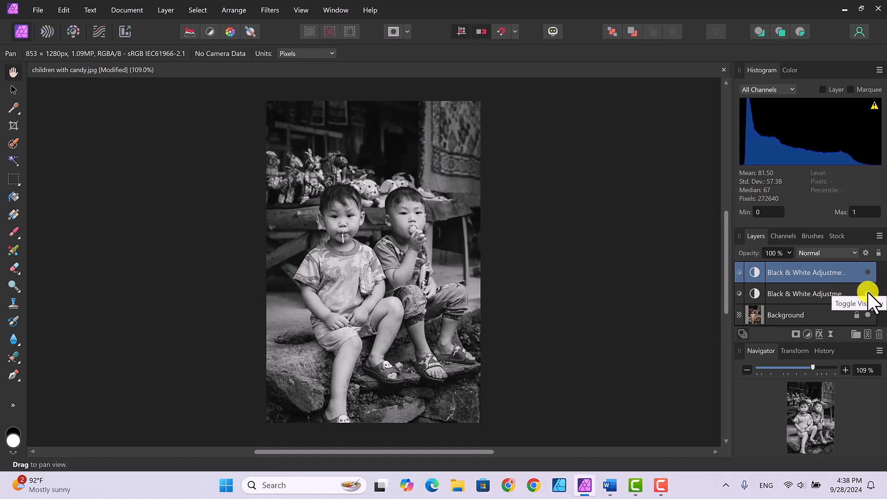
left_click(868, 293)
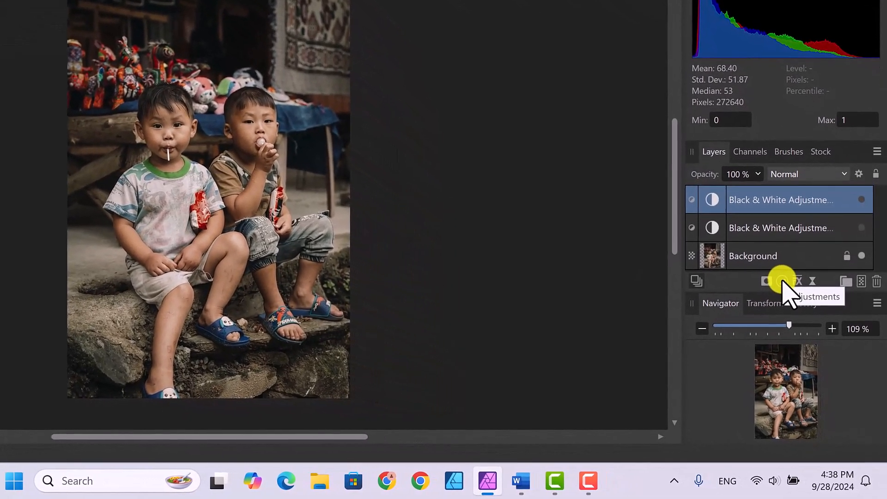
Add a White Balance adjustment layer with White Balance at -36% and Tint at 42%, and close its settings
left_click(783, 282)
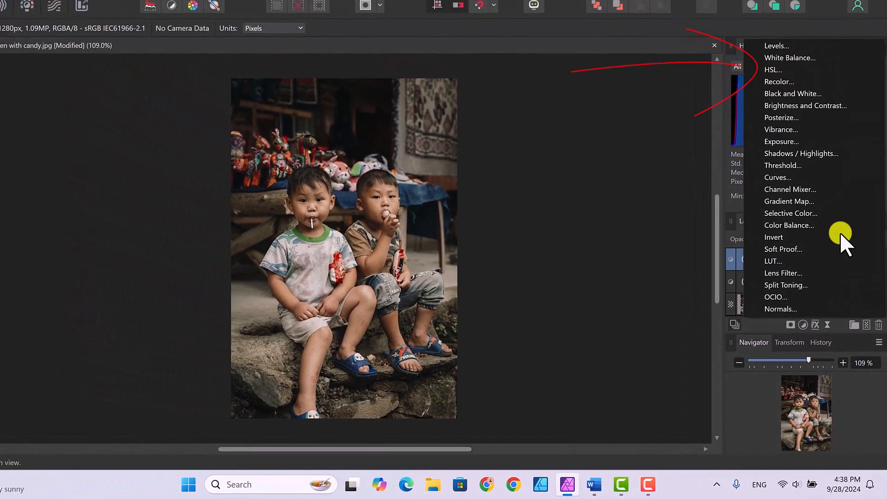
left_click(795, 56)
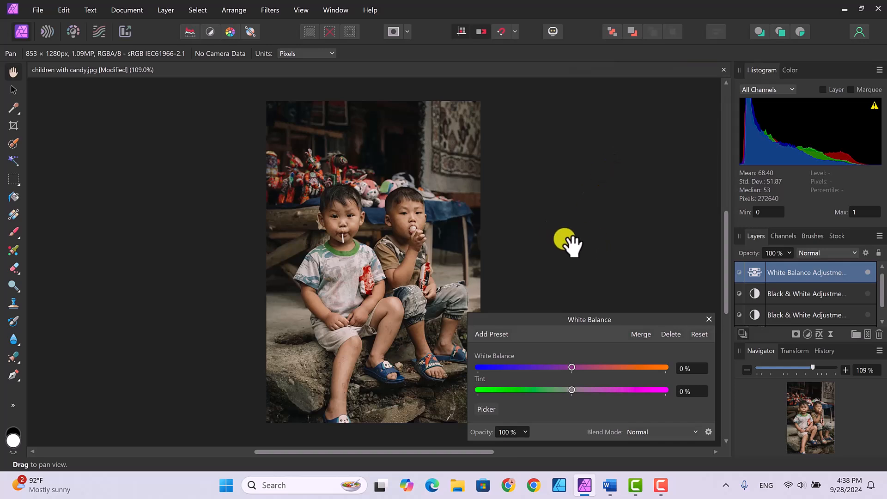
left_click_drag(572, 367, 573, 392)
left_click_drag(570, 365, 539, 368)
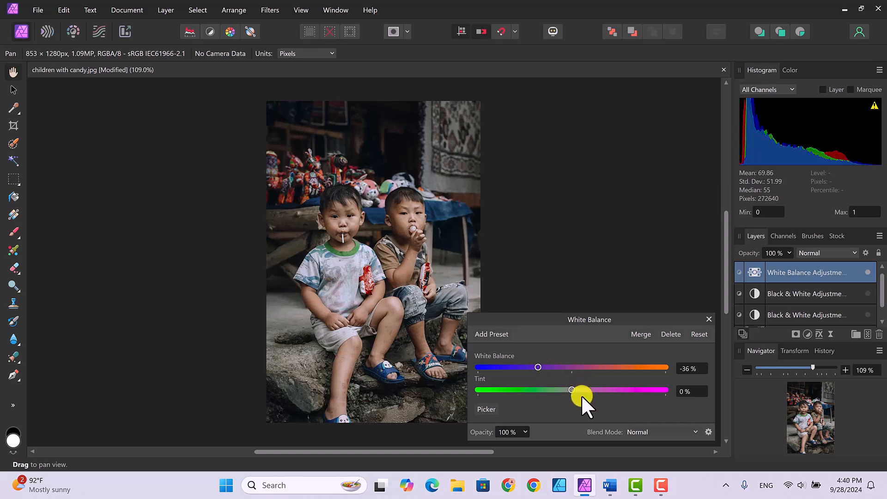
left_click_drag(575, 390, 611, 392)
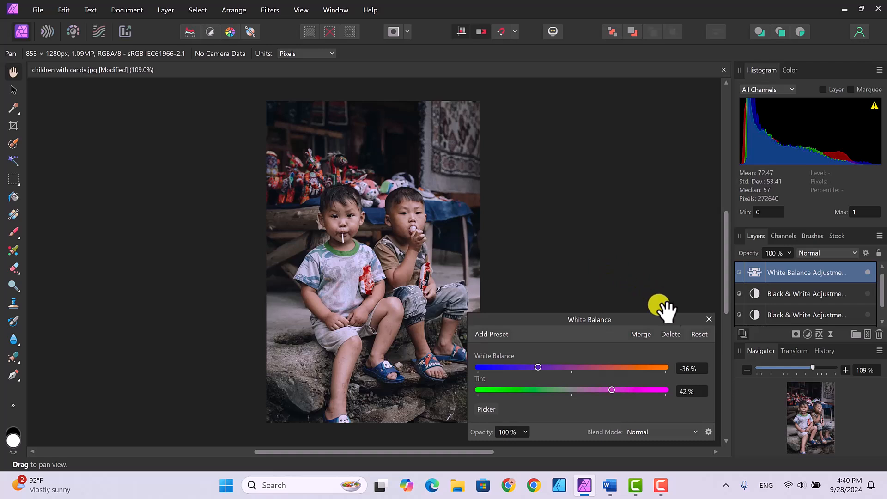
left_click(708, 317)
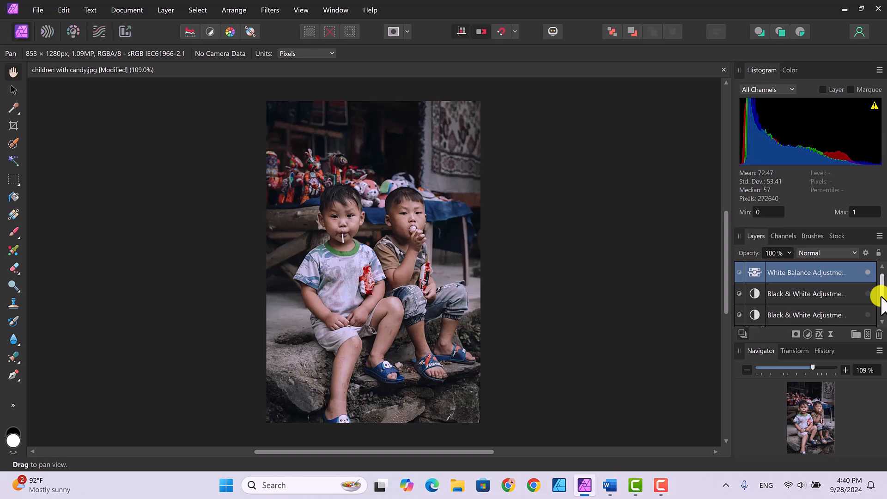
Compare the photo with and without the White Balance adjustment by toggling that layer's visibility
mouse_move(881, 296)
left_mouse_down()
mouse_move(882, 307)
mouse_move(878, 279)
left_mouse_up()
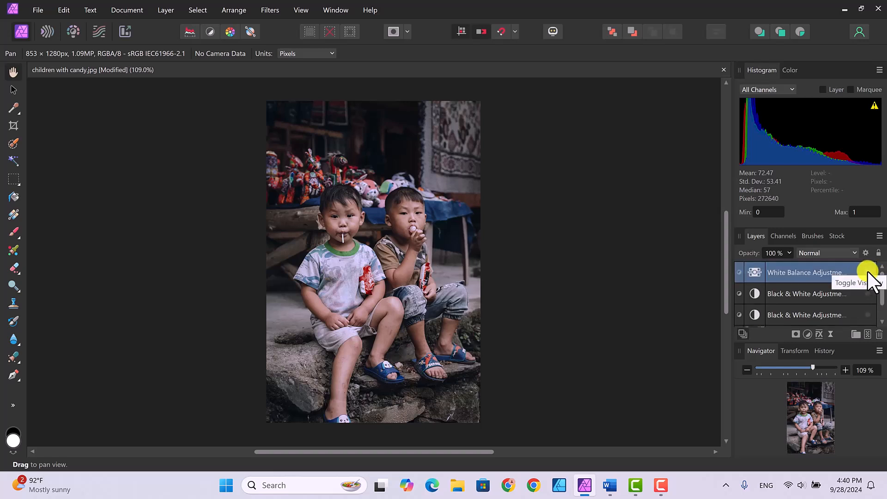
left_click(868, 273)
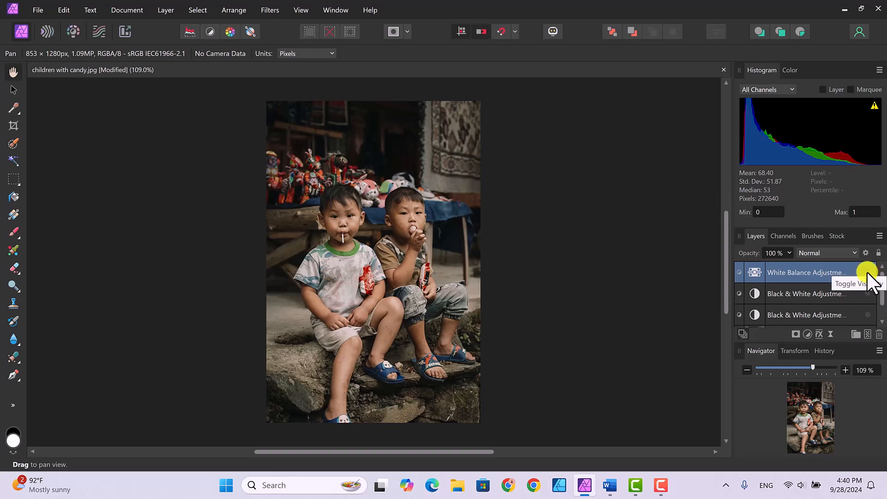
left_click(868, 272)
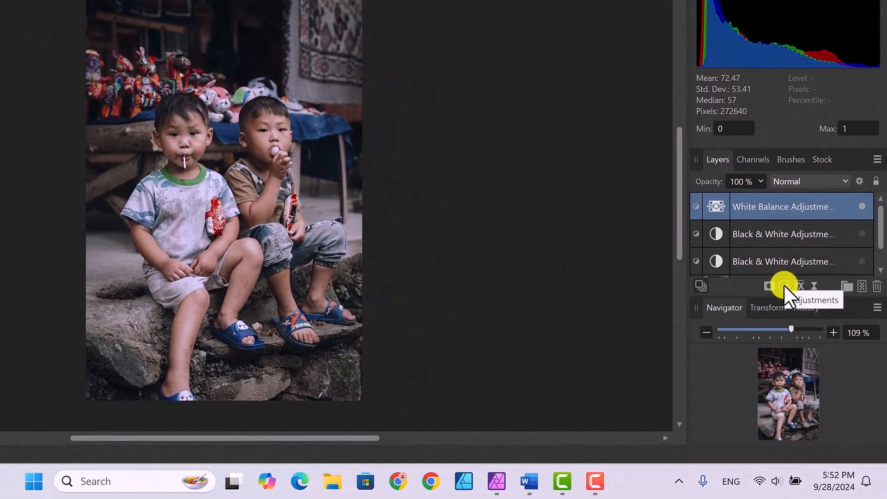
Add a Curves adjustment layer and compare its Gray and RGB colour models, ending on RGB
left_click(785, 286)
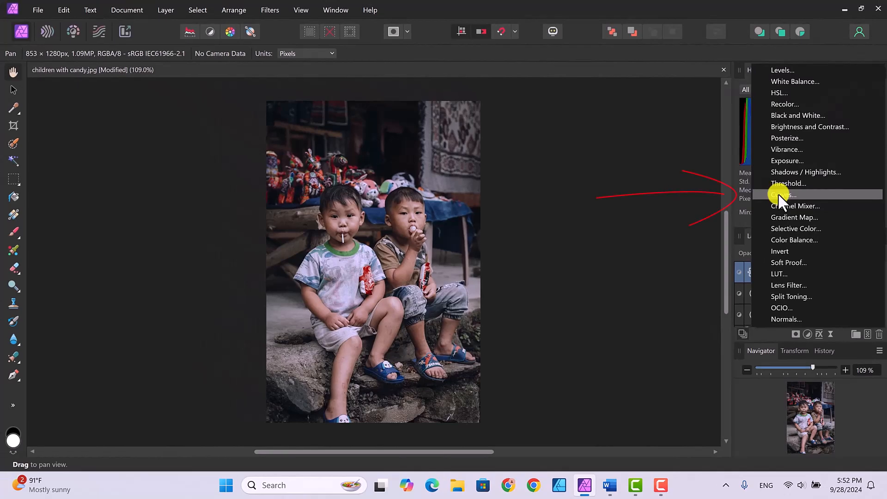
left_click(780, 194)
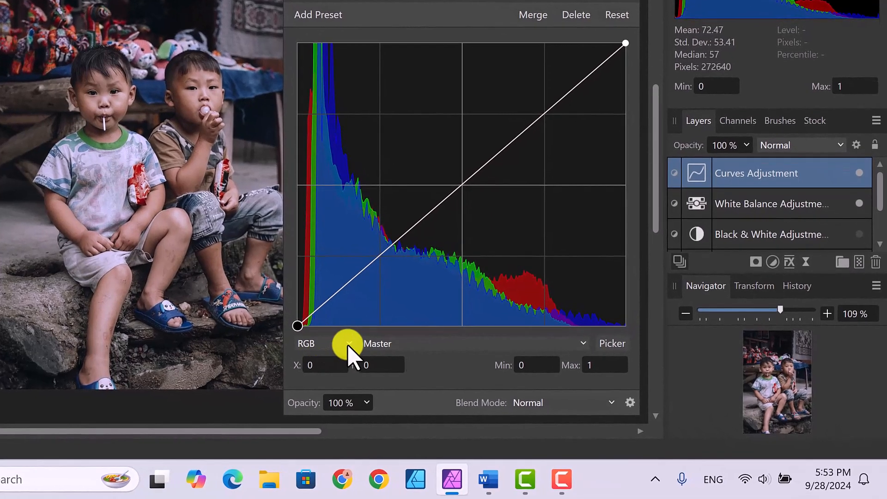
left_click(349, 344)
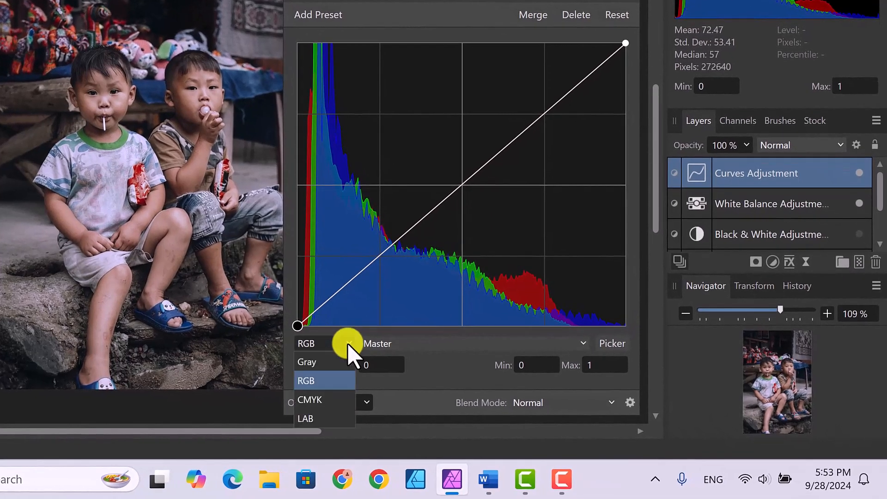
left_click(330, 365)
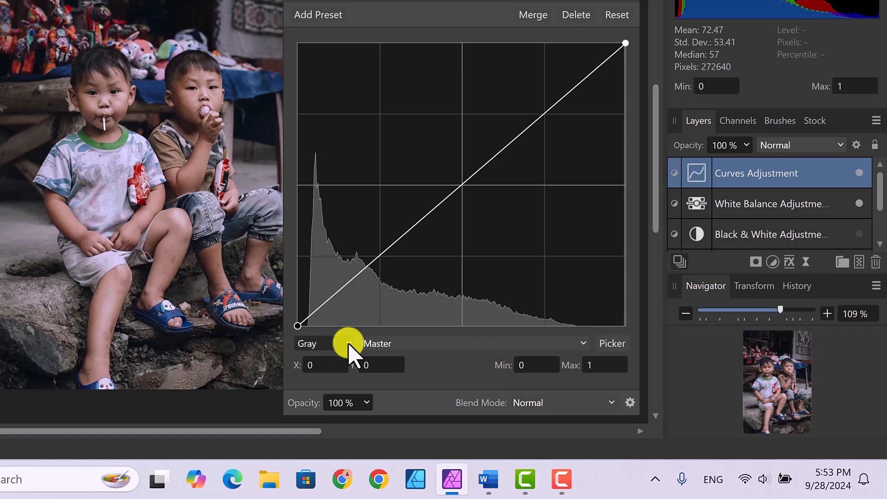
left_click(349, 344)
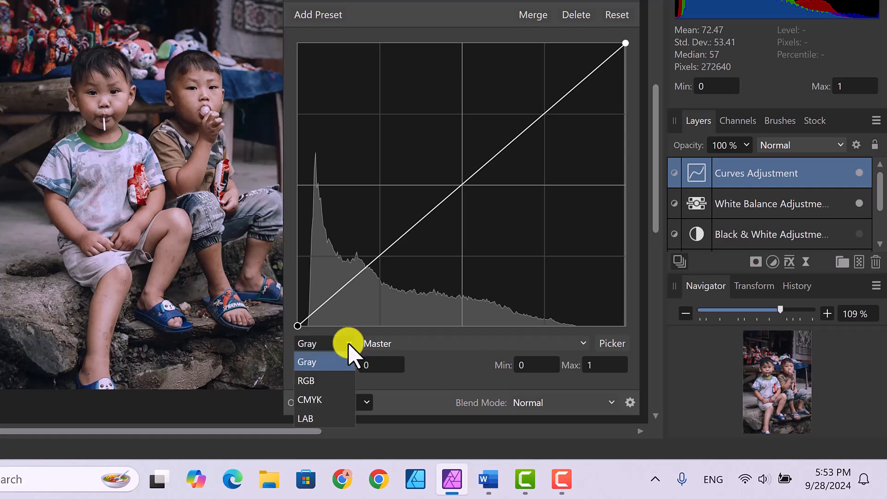
left_click(332, 385)
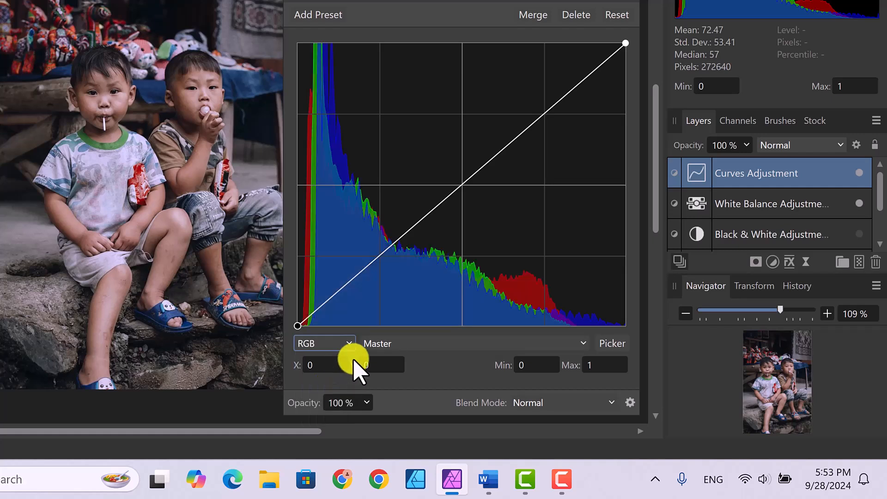
left_click(349, 345)
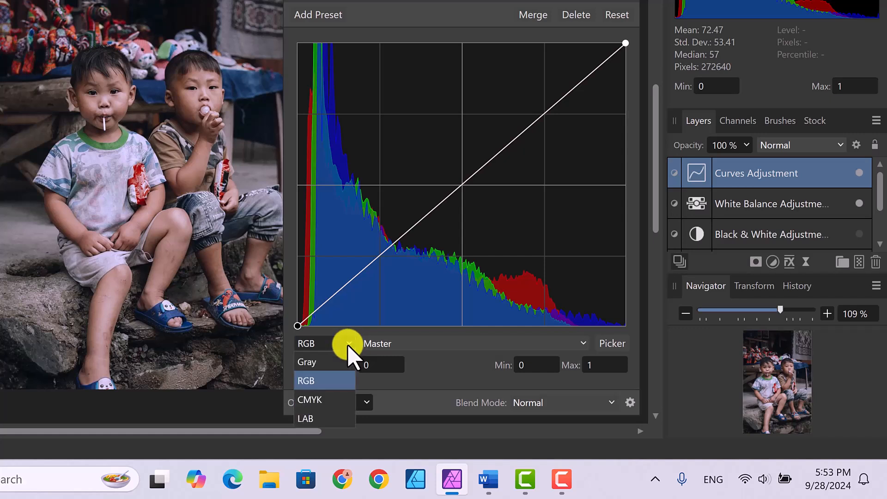
left_click(336, 382)
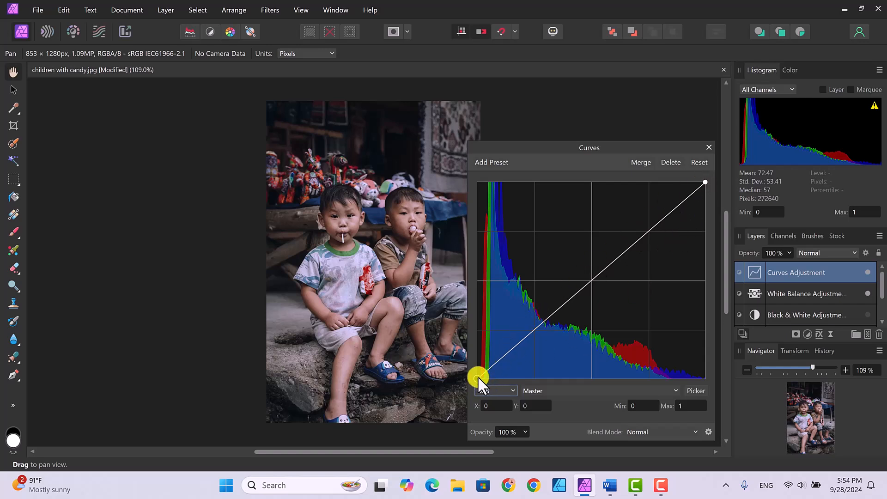
Raise the Master curve's black point to about Y 0.976 and return it to 0, and nudge the white point to X 0.997
left_click_drag(478, 378, 479, 186)
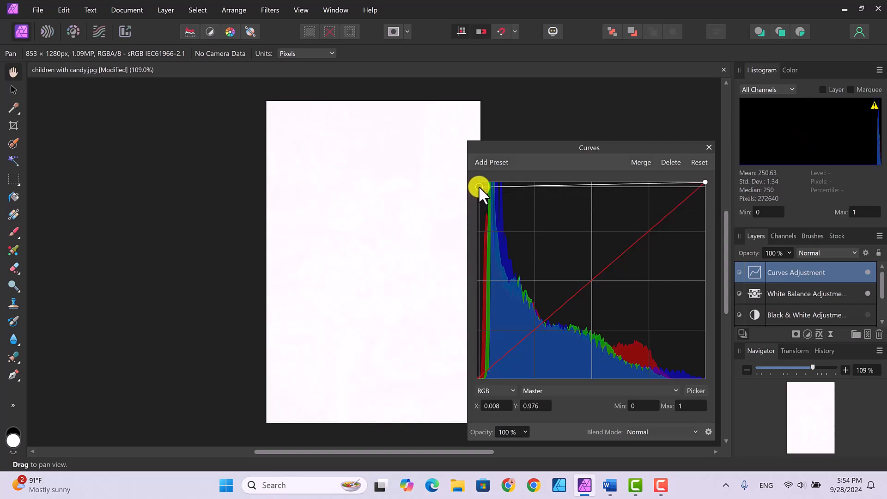
left_click_drag(479, 186, 476, 382)
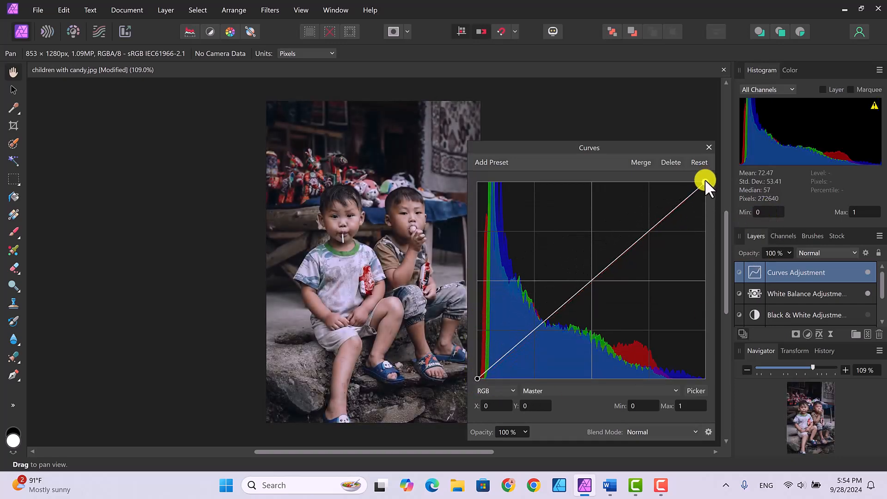
mouse_move(705, 180)
left_mouse_down()
mouse_move(703, 376)
mouse_move(703, 181)
left_mouse_up()
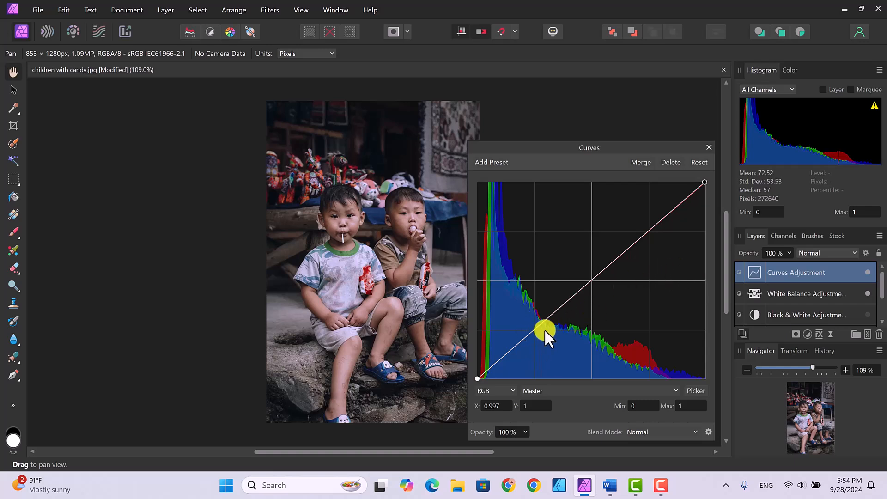
Add shadow, midtone and highlight points to the Master curve, lifting the shadow point to about X 0.239, Y 0.381
left_click(581, 290)
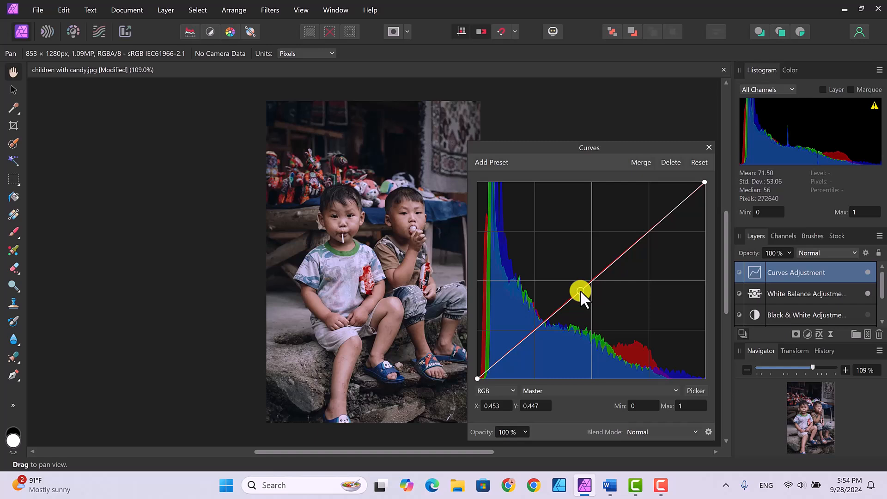
mouse_move(581, 290)
left_mouse_down()
mouse_move(547, 251)
mouse_move(598, 321)
mouse_move(560, 262)
mouse_move(582, 290)
left_mouse_up()
left_click(645, 236)
left_click(536, 328)
left_click_drag(536, 329, 539, 301)
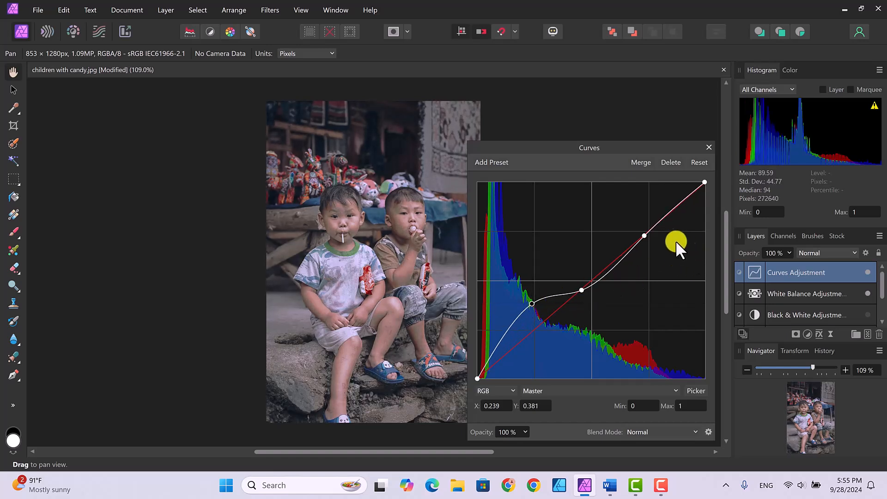
Distort the Master curve by raising its midtone point to about X 0.436, Y 0.519 and lowering its highlight point to X 0.843, Y 0.267
left_click_drag(644, 237, 647, 271)
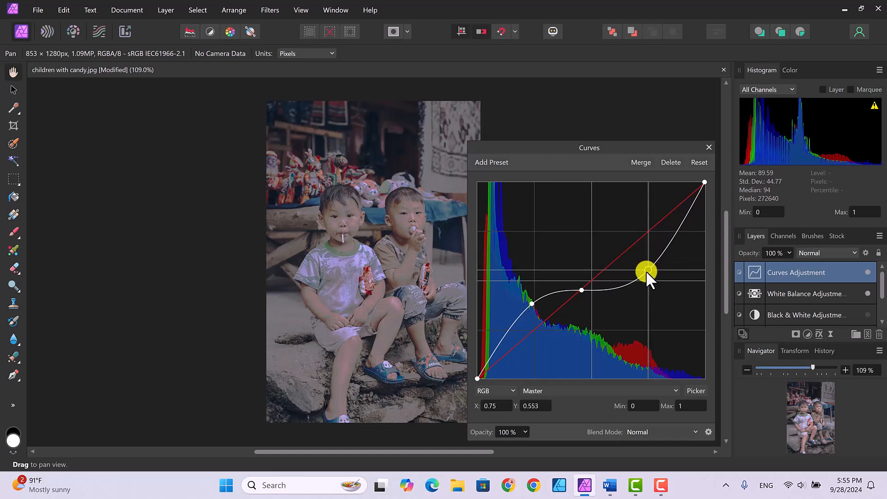
mouse_move(581, 290)
left_mouse_down()
mouse_move(579, 258)
mouse_move(575, 276)
left_mouse_up()
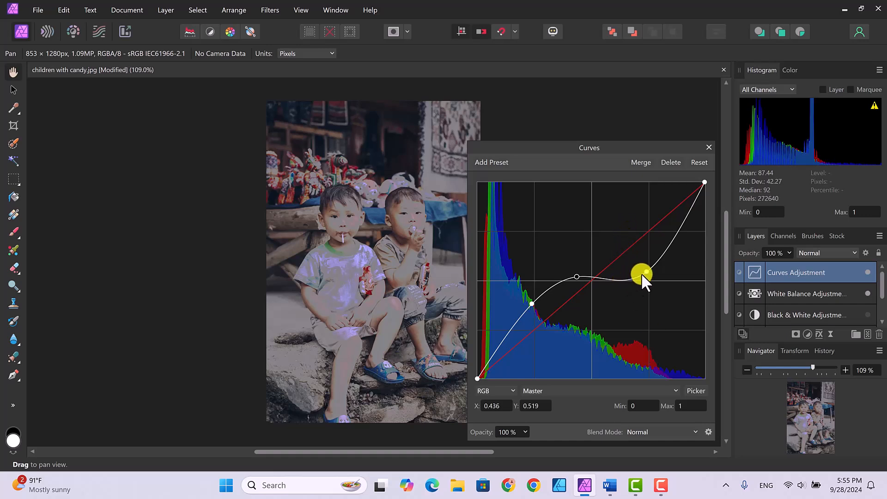
left_click_drag(645, 272, 669, 326)
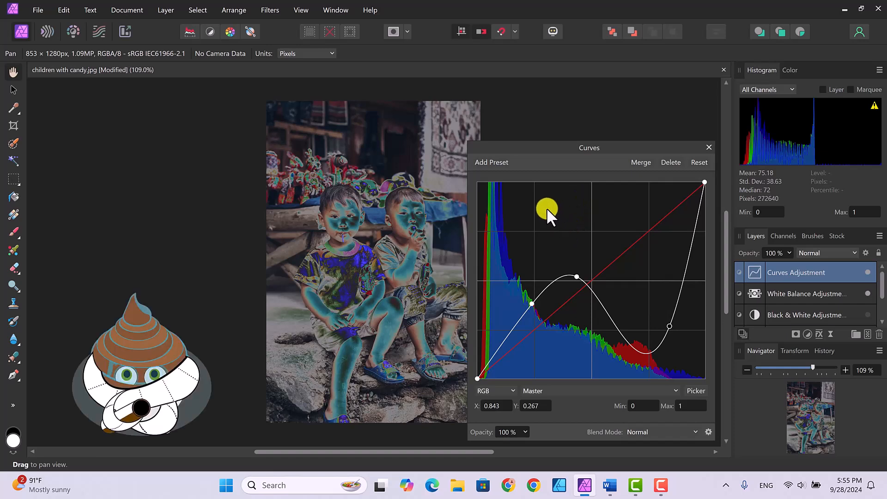
Remove the shadow, midtone and highlight points from the Master curve, leaving only the two end points
right_click(532, 303)
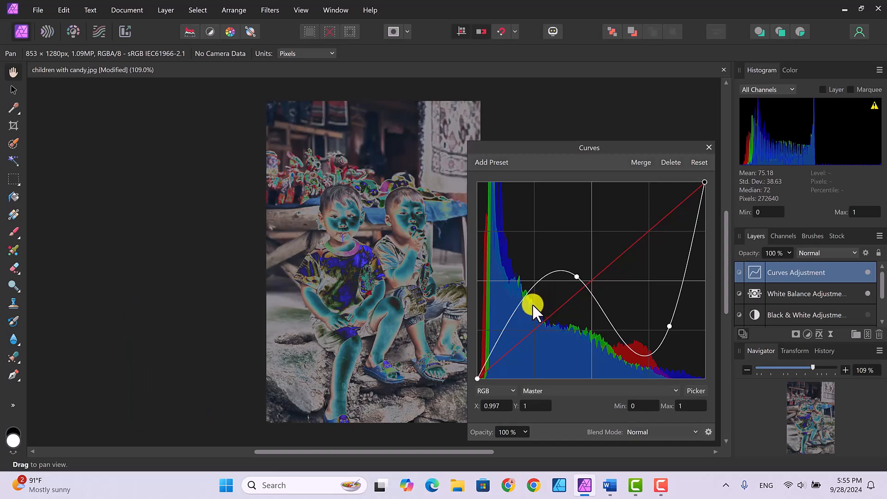
right_click(577, 278)
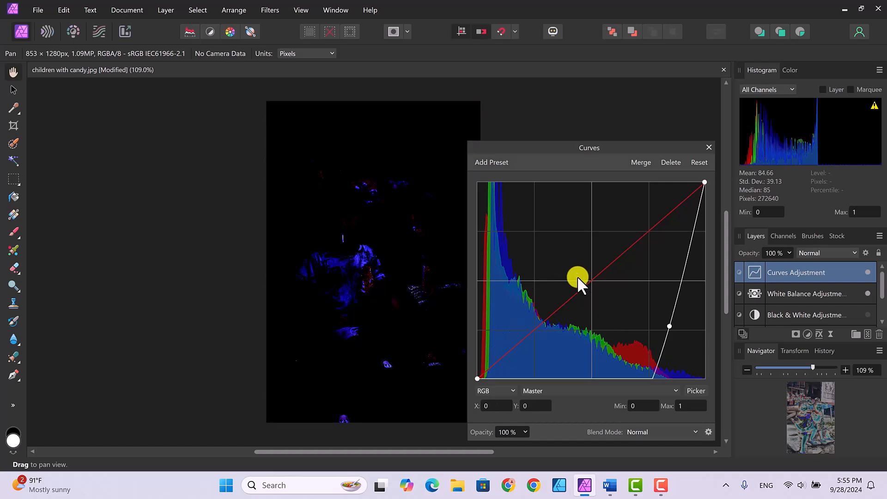
right_click(671, 327)
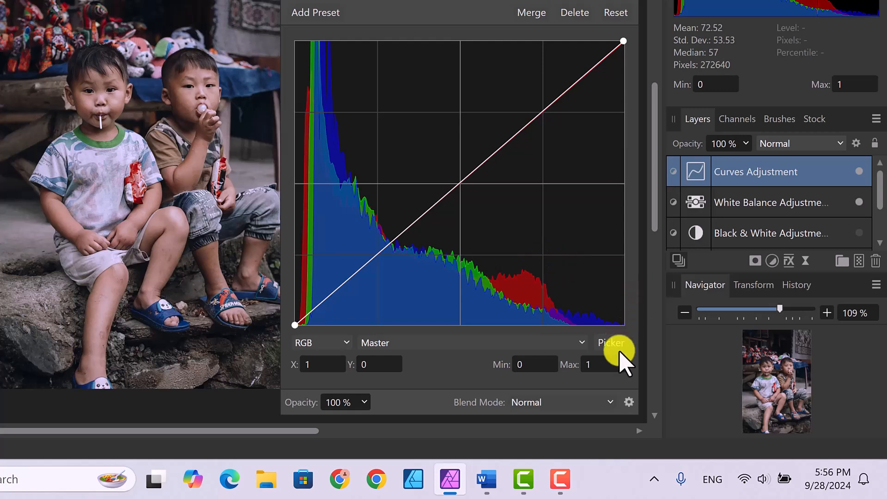
Switch the curve to the Red channel and add a midtone point at about X 0.49, Y 0.486
left_click(581, 342)
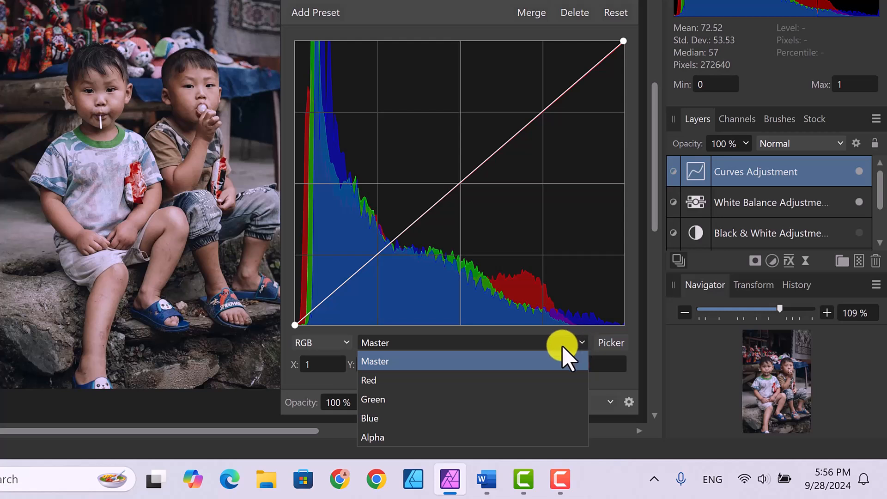
left_click(407, 381)
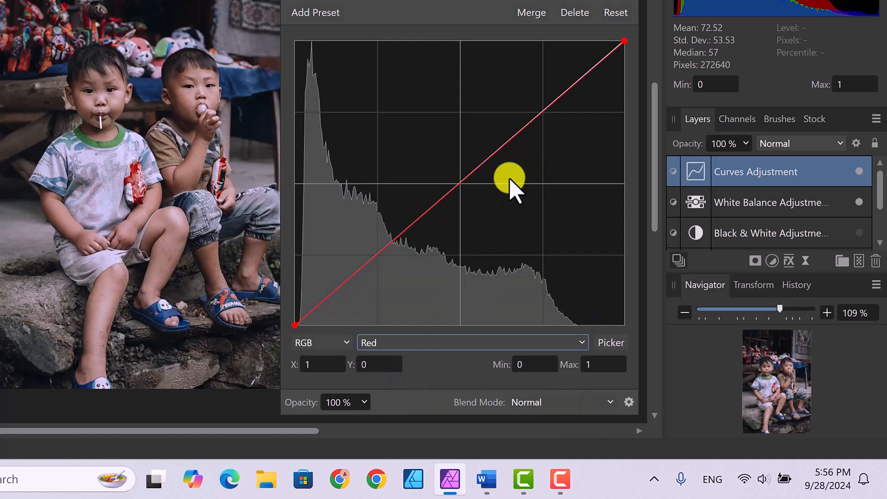
mouse_move(455, 187)
left_mouse_down()
mouse_move(391, 122)
mouse_move(420, 175)
mouse_move(496, 251)
mouse_move(425, 165)
mouse_move(456, 186)
left_mouse_up()
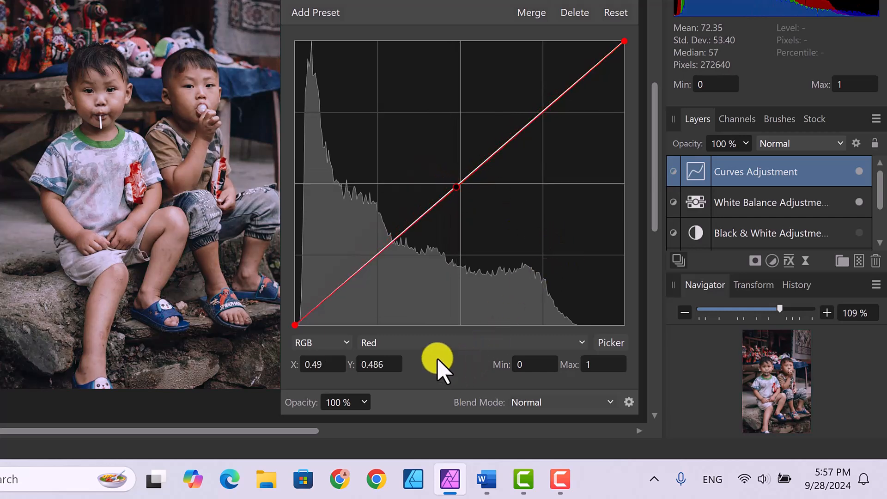
Bend the Green channel's curve up to about X 0.534, Y 0.834 and down to X 0.755, Y 0.401, and delete the Curves adjustment
left_click(579, 346)
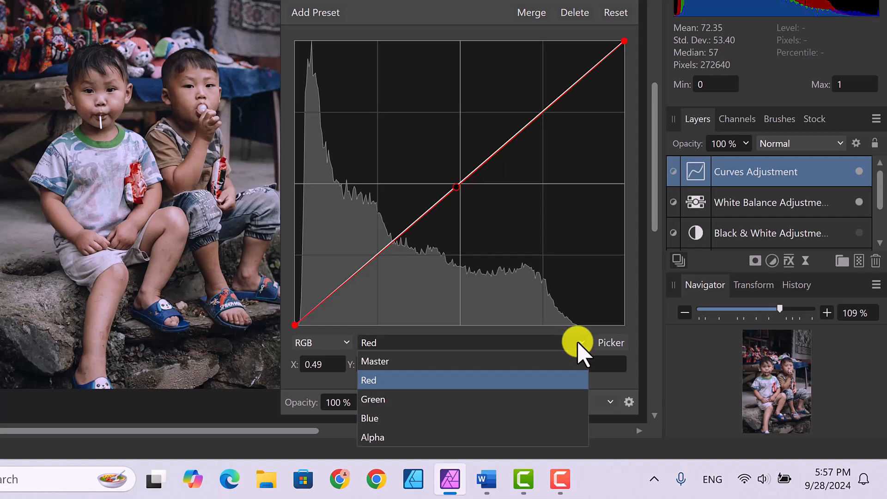
left_click(390, 401)
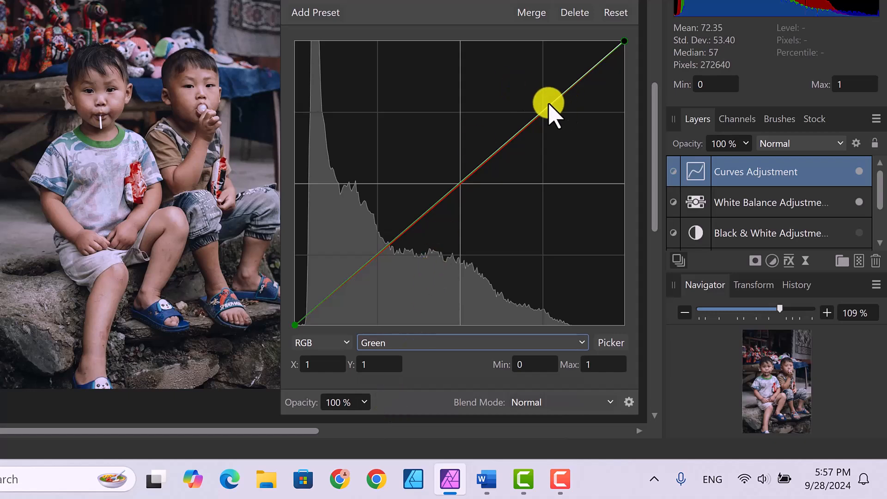
left_click_drag(549, 105, 574, 182)
left_click_drag(550, 152, 472, 90)
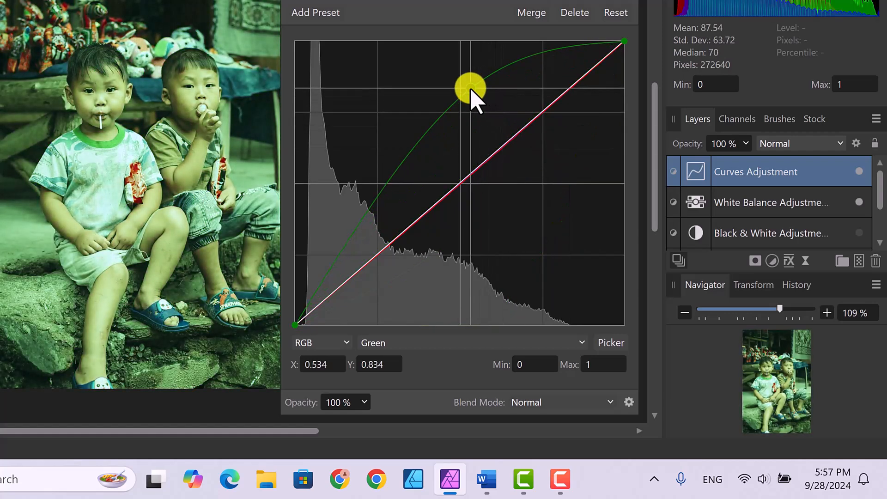
left_click_drag(471, 88, 543, 212)
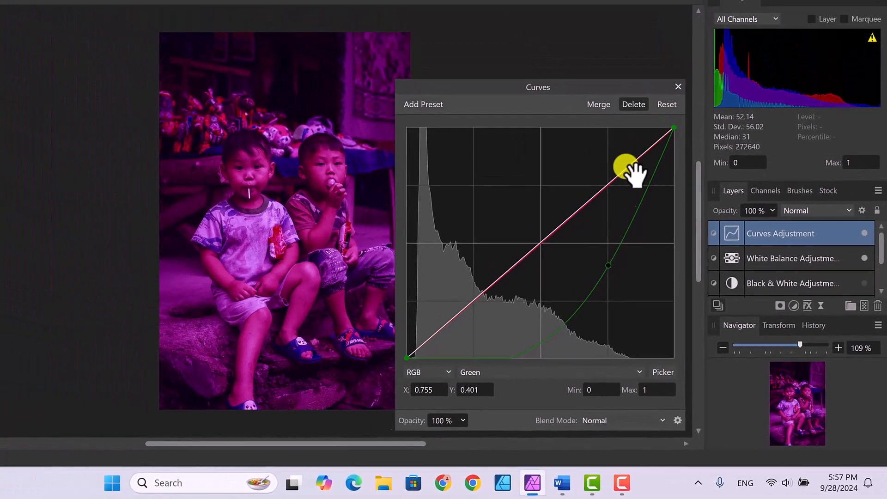
left_click(633, 105)
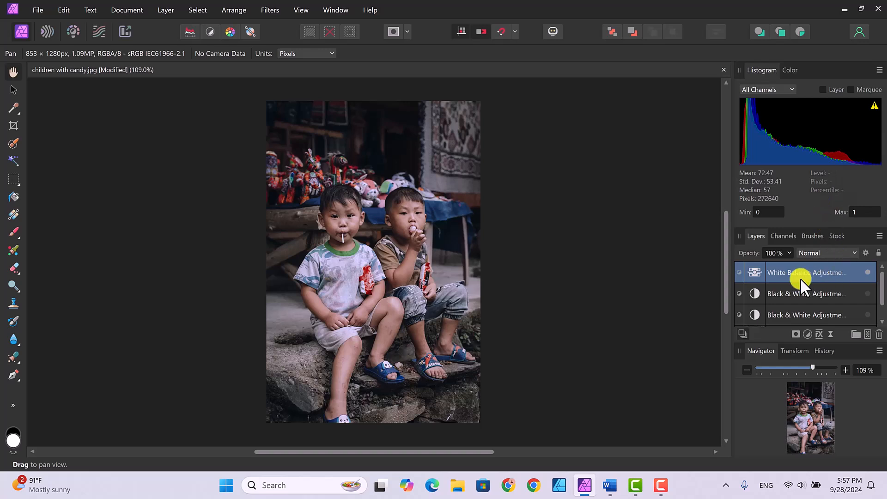
Add a fresh Curves adjustment layer above the White Balance adjustment, keeping the Master channel selected
left_click(808, 334)
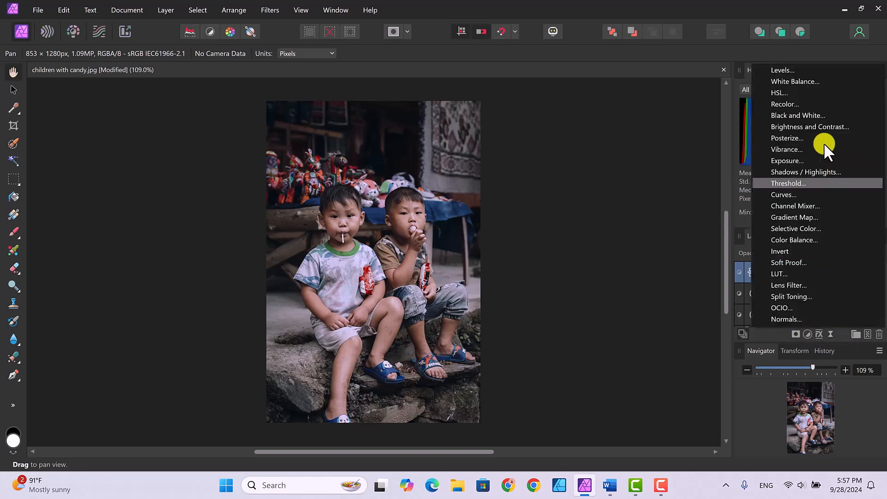
left_click(793, 194)
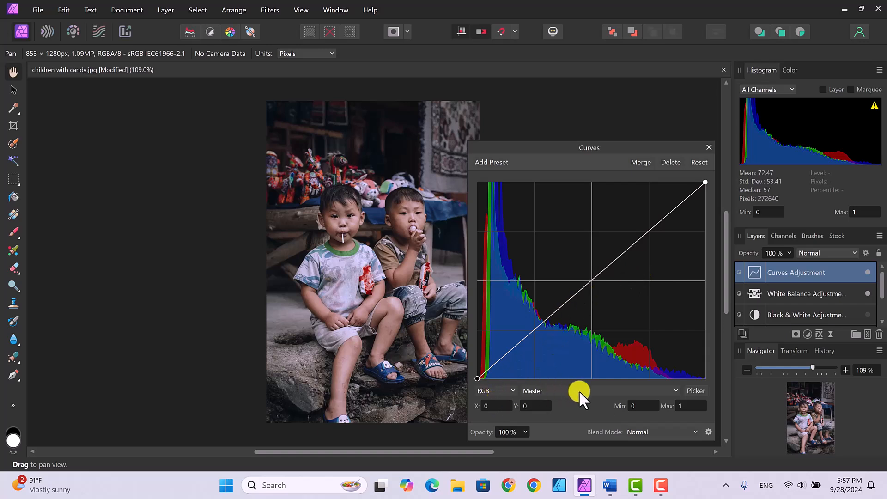
left_click(673, 391)
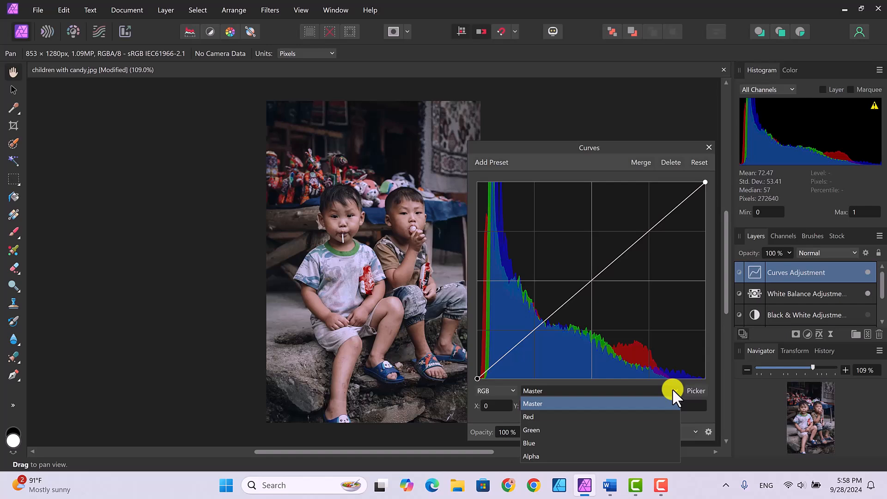
left_click(661, 334)
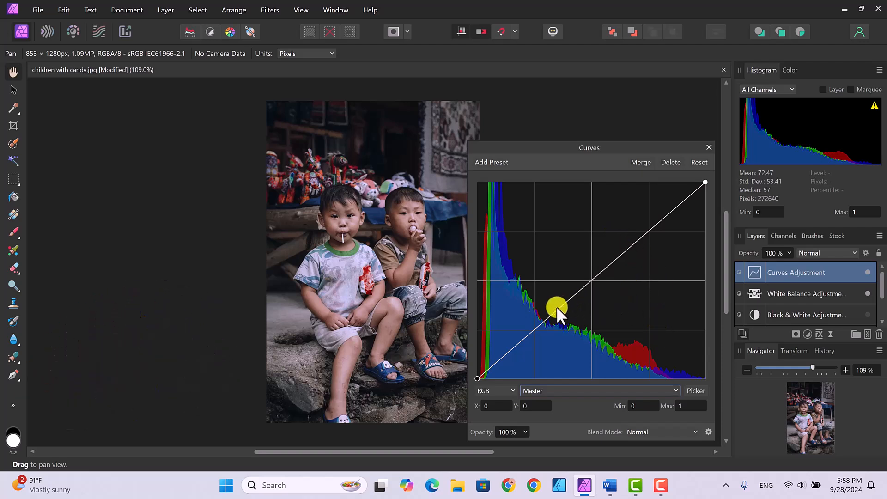
Add one point to the Master curve and raise it to about X 0.562, Y 0.616 to brighten the photo
left_click(544, 321)
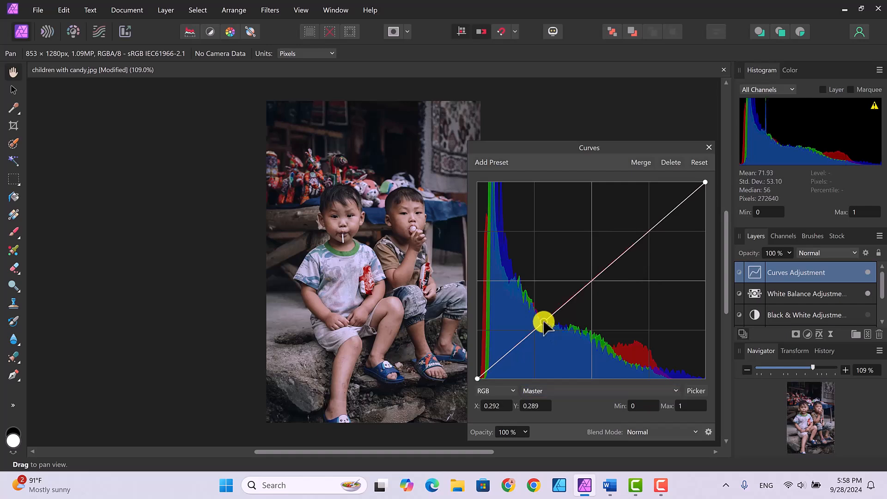
mouse_move(543, 320)
left_mouse_down()
mouse_move(529, 303)
mouse_move(550, 331)
mouse_move(538, 309)
left_mouse_up()
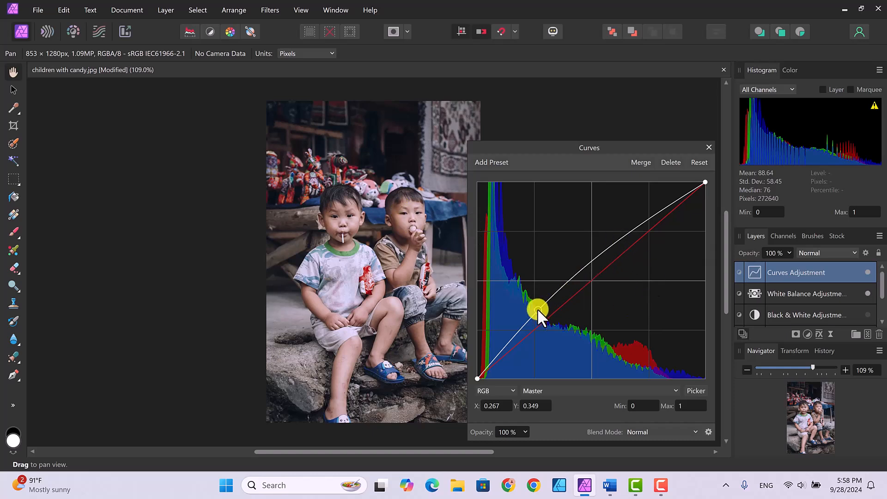
left_click_drag(538, 309, 605, 257)
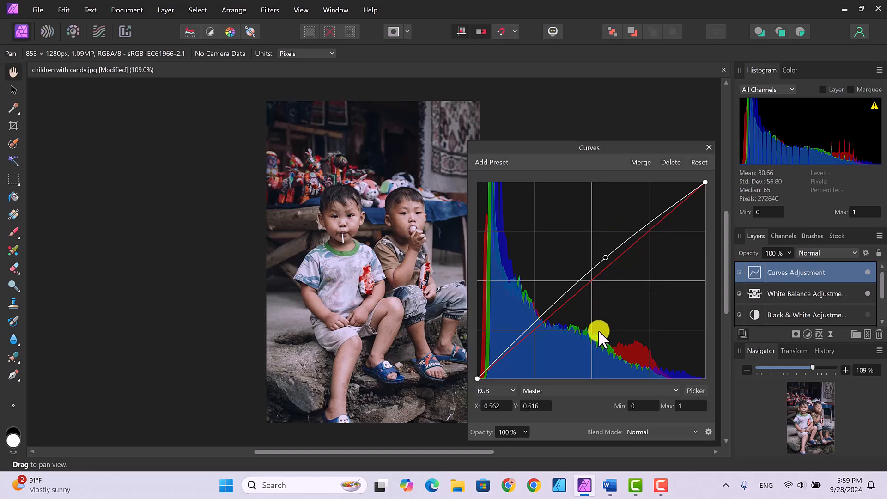
Switch the curve to the Red channel and raise a midtone point to about X 0.521, Y 0.62
left_click(674, 391)
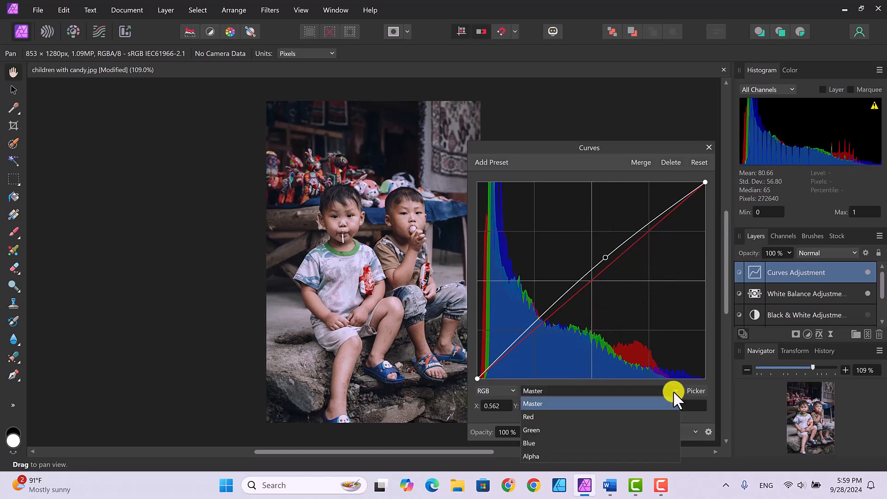
left_click(558, 416)
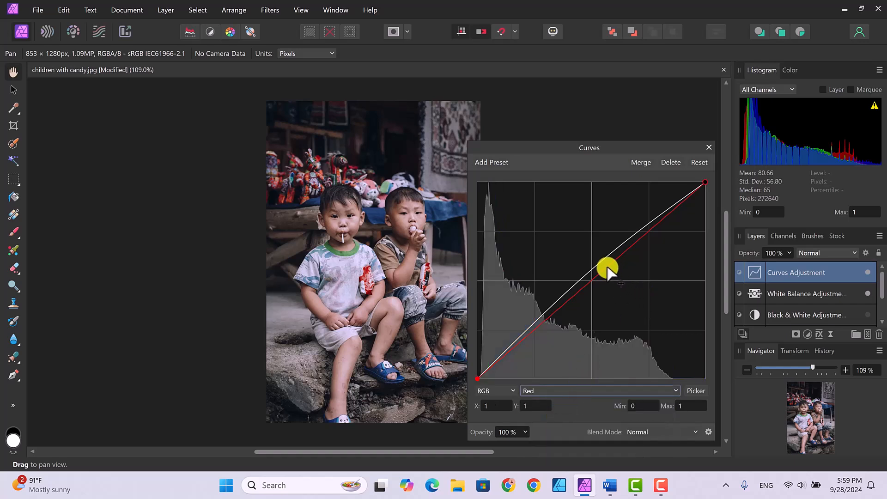
left_click_drag(608, 270, 595, 256)
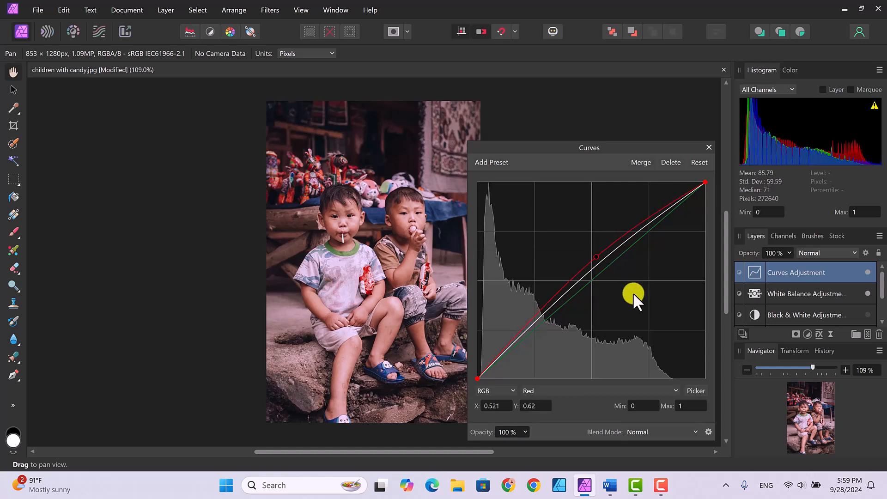